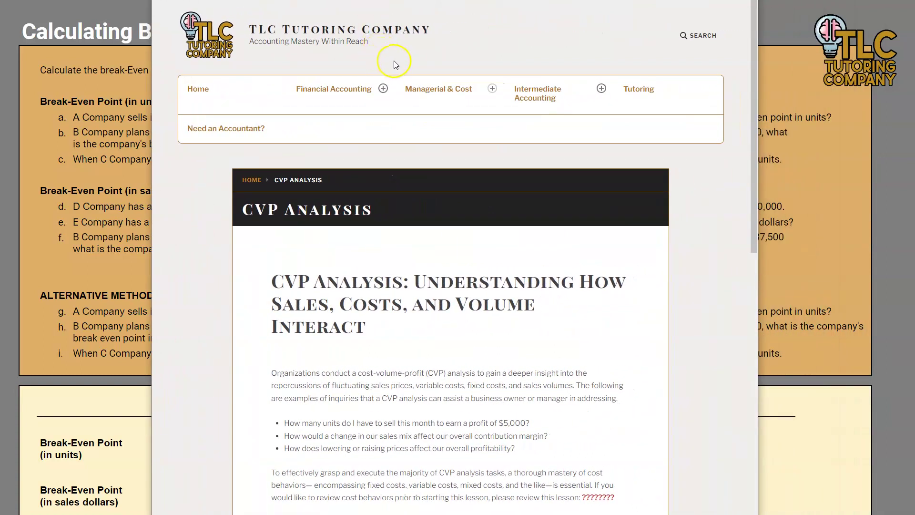
- Open 'Lesson 1: Understanding Contribution Margins' on the TLC site and scroll through its lesson videos
{"action": "scroll", "coordinate": [581, 334], "scroll_direction": "down", "scroll_amount": 8}
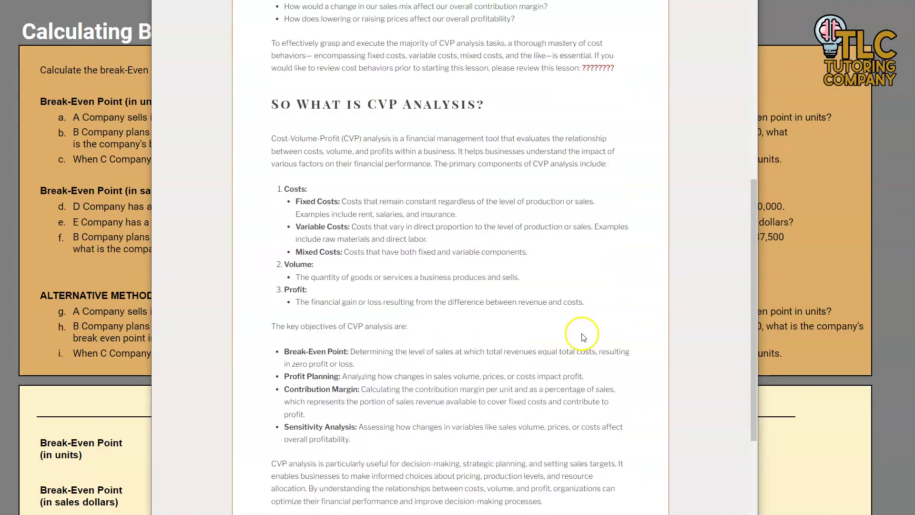
{"action": "scroll", "coordinate": [581, 334], "scroll_direction": "down", "scroll_amount": 5}
{"action": "left_click", "coordinate": [454, 450]}
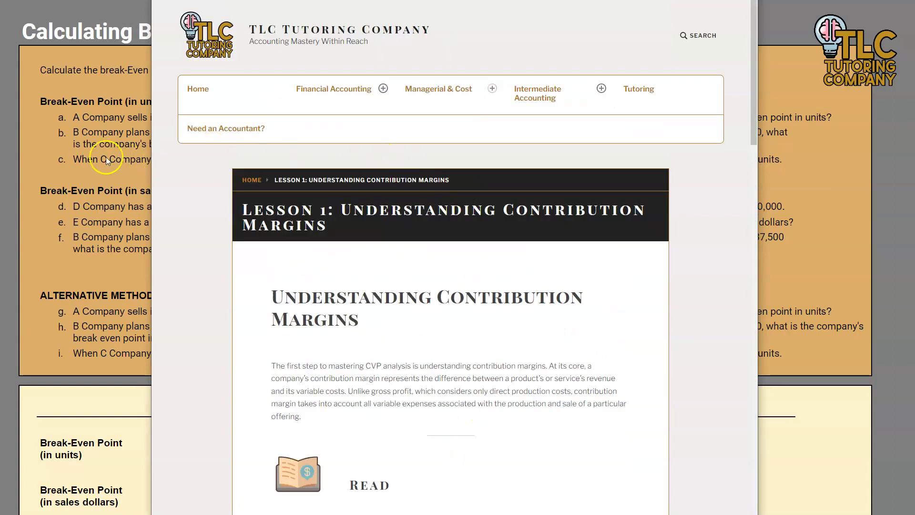
{"action": "scroll", "coordinate": [370, 274], "scroll_direction": "down", "scroll_amount": 12}
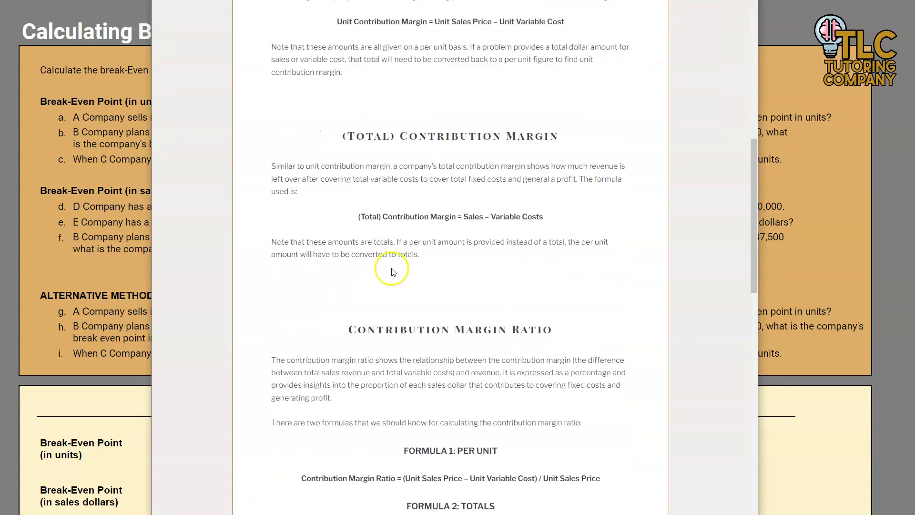
{"action": "scroll", "coordinate": [396, 270], "scroll_direction": "down", "scroll_amount": 10}
{"action": "scroll", "coordinate": [401, 272], "scroll_direction": "down", "scroll_amount": 6}
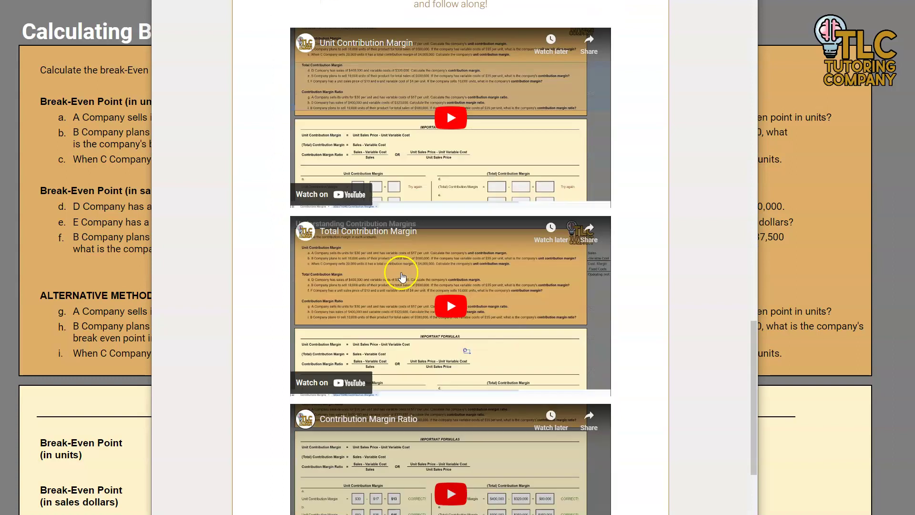
{"action": "scroll", "coordinate": [402, 275], "scroll_direction": "down", "scroll_amount": 3}
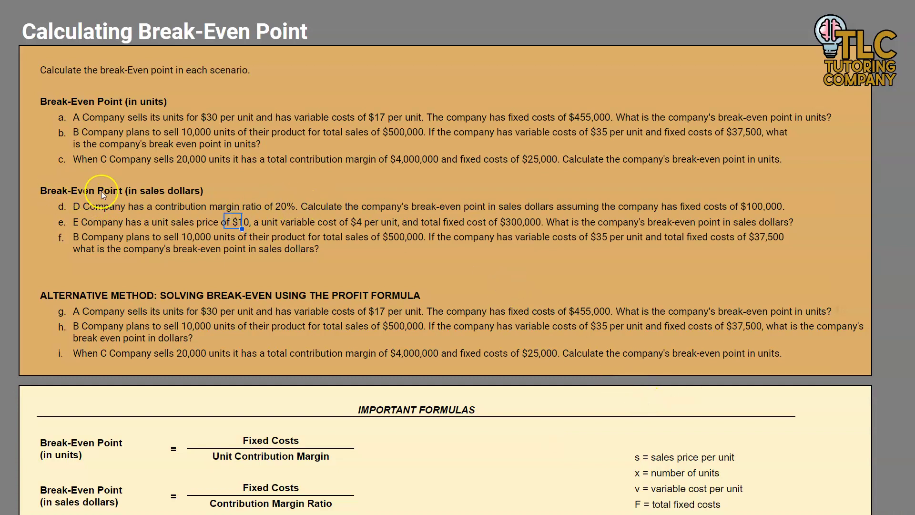
- Hide rows 17–26 holding the alternative-method questions
{"action": "scroll", "coordinate": [101, 191], "scroll_direction": "down", "scroll_amount": 2}
{"action": "left_click_drag", "start_coordinate": [9, 162], "coordinate": [9, 480]}
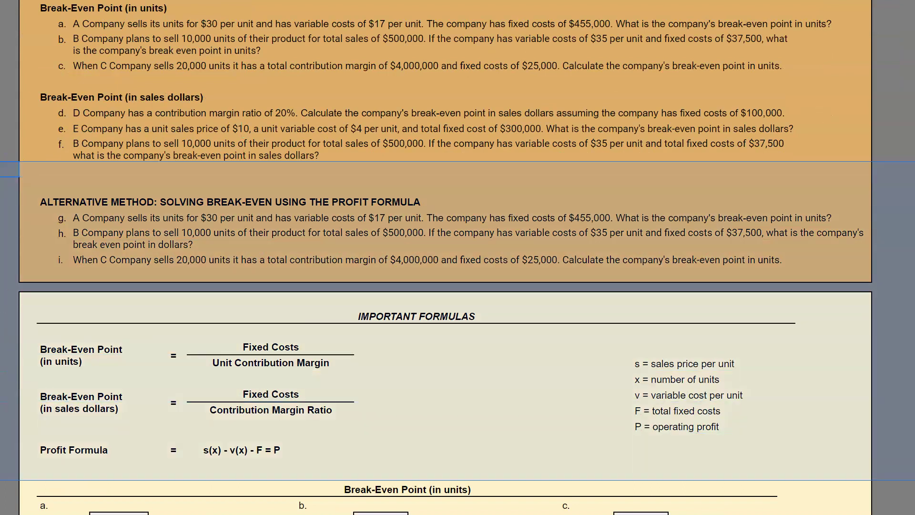
{"action": "scroll", "coordinate": [458, 257], "scroll_direction": "down", "scroll_amount": 3}
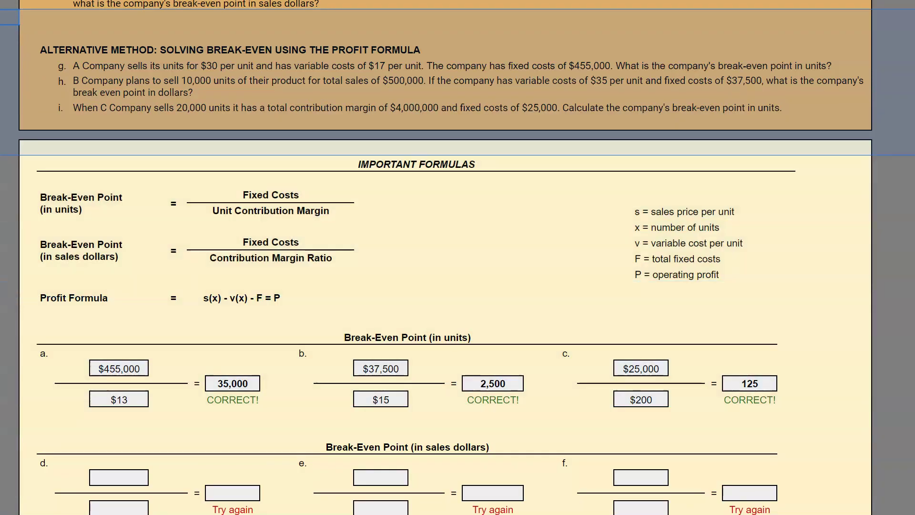
{"action": "right_click", "coordinate": [9, 136]}
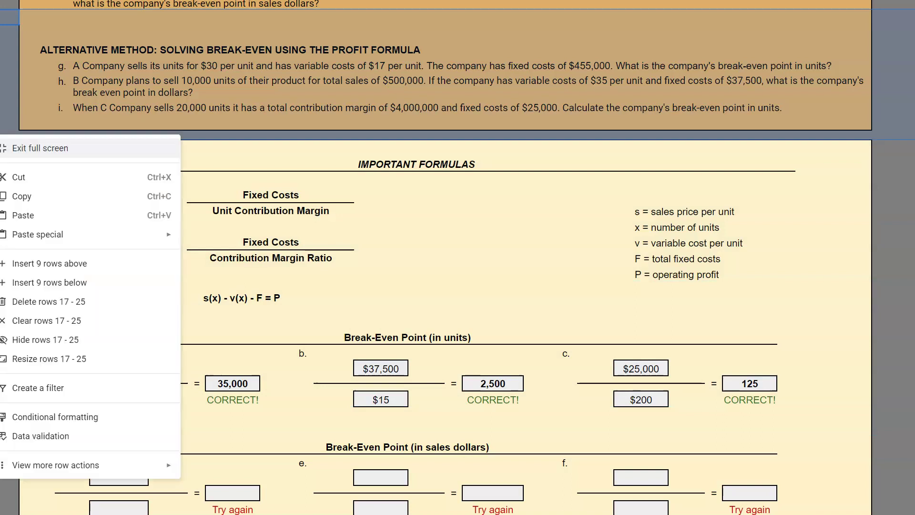
{"action": "left_click", "coordinate": [79, 329]}
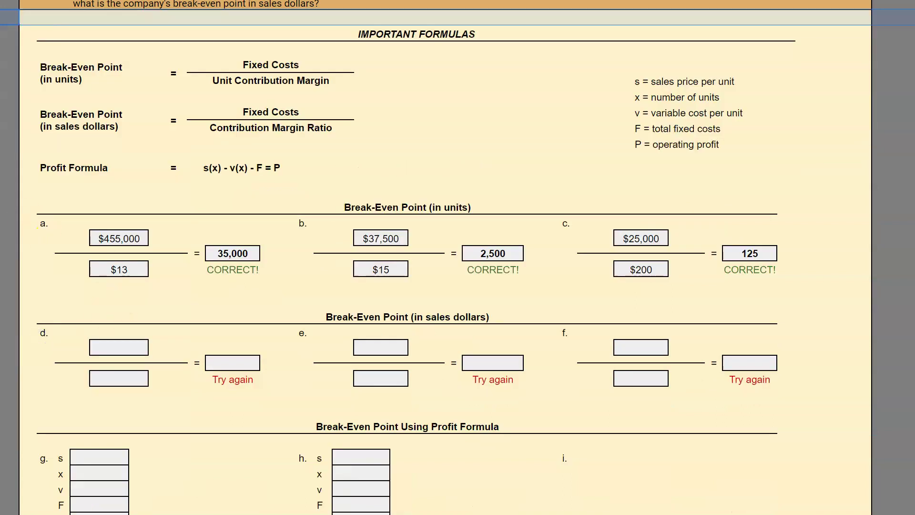
- Hide rows 37–45 holding the break-even in units answer section
{"action": "left_click_drag", "start_coordinate": [10, 189], "coordinate": [10, 300]}
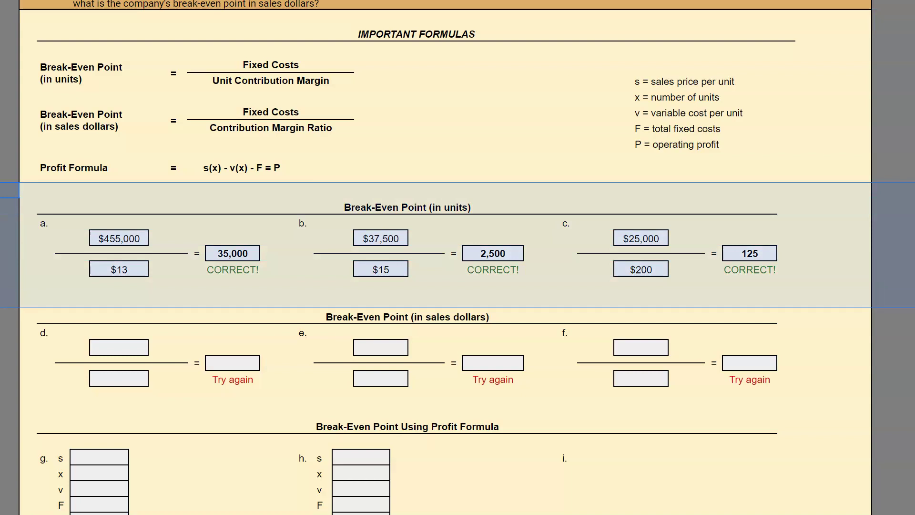
{"action": "right_click", "coordinate": [7, 215]}
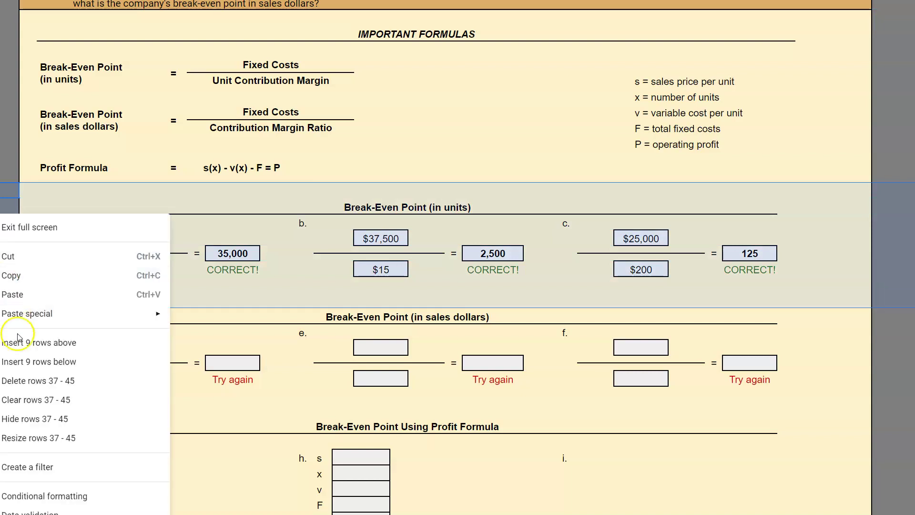
{"action": "left_click", "coordinate": [25, 418]}
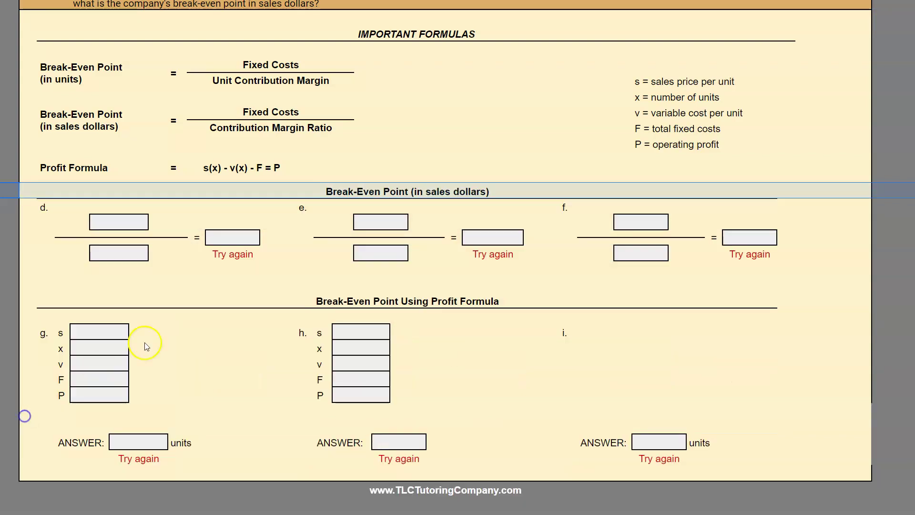
{"action": "scroll", "coordinate": [247, 286], "scroll_direction": "up", "scroll_amount": 3}
{"action": "scroll", "coordinate": [249, 287], "scroll_direction": "up", "scroll_amount": 3}
{"action": "scroll", "coordinate": [203, 60], "scroll_direction": "down", "scroll_amount": 1}
{"action": "left_click", "coordinate": [203, 61]}
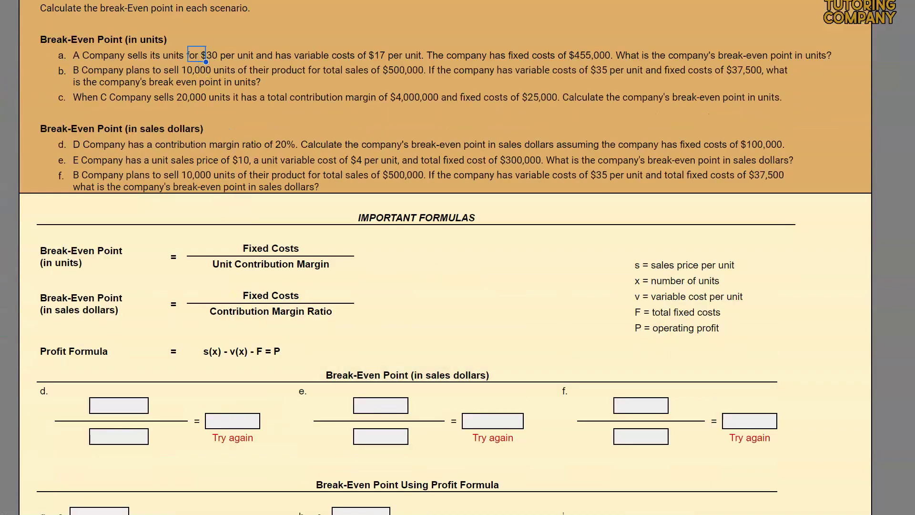
{"action": "left_click", "coordinate": [158, 130]}
{"action": "left_click_drag", "start_coordinate": [46, 130], "coordinate": [786, 178]}
{"action": "left_click", "coordinate": [834, 162]}
{"action": "left_click", "coordinate": [234, 312]}
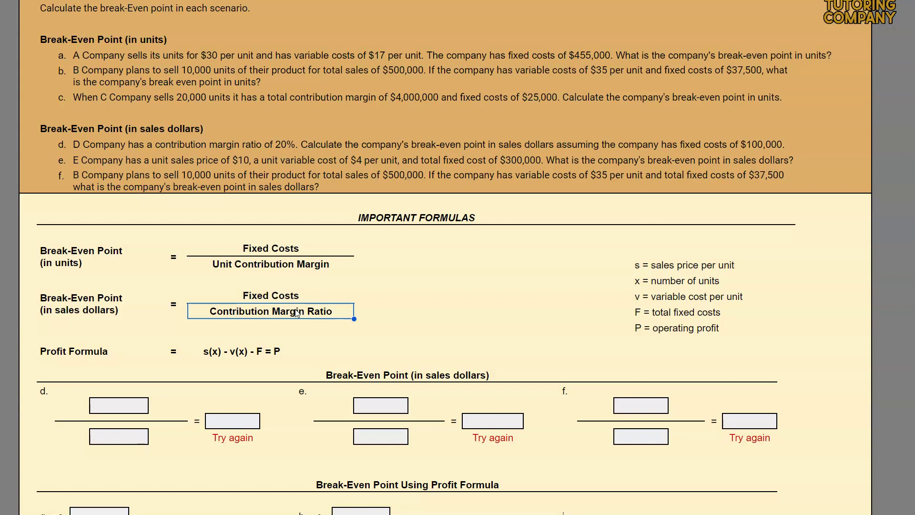
- Write 'Sales price per unit - Variable cost per unit' over 'Sales price per unit' beside the ratio formula
{"action": "left_click", "coordinate": [382, 297]}
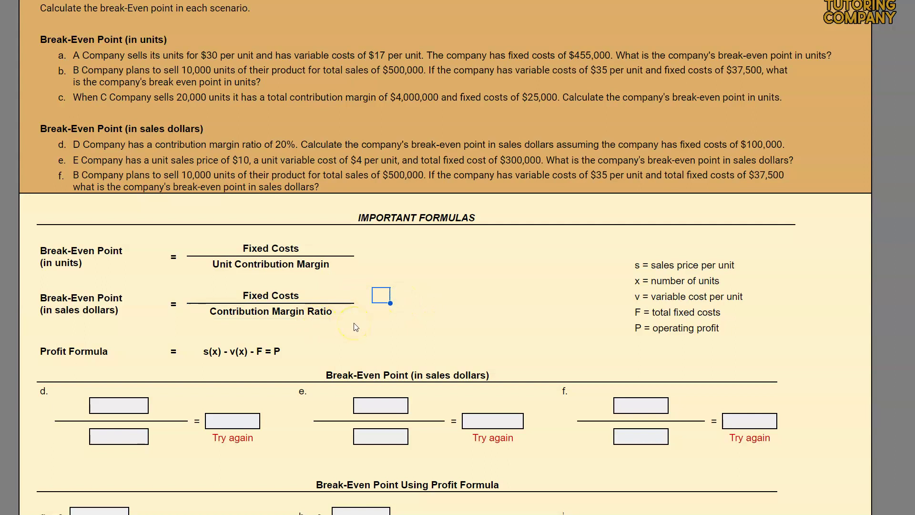
{"action": "type", "text": "Sales price "}
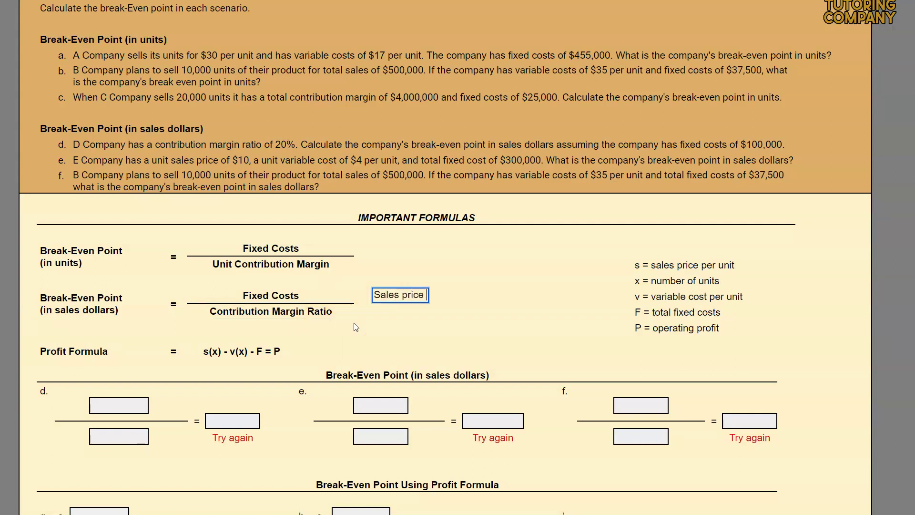
{"action": "type", "text": "per unit - "}
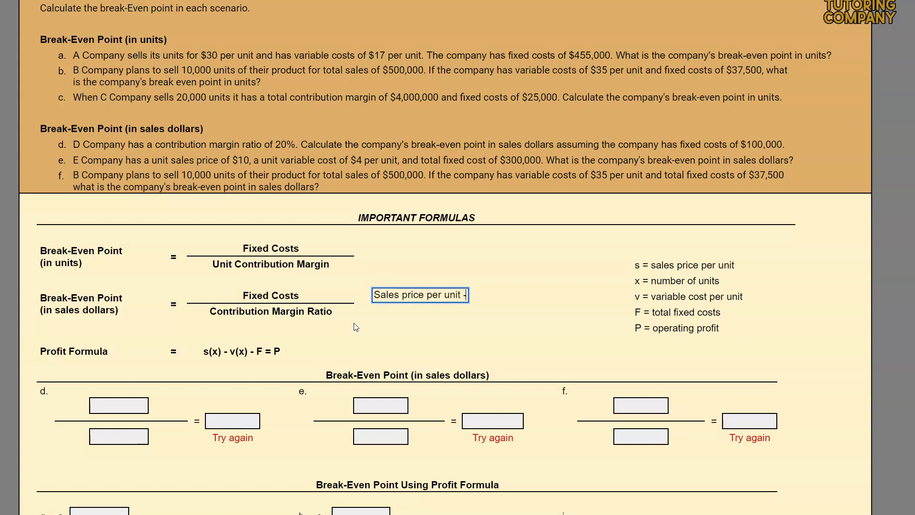
{"action": "type", "text": "Variable cost"}
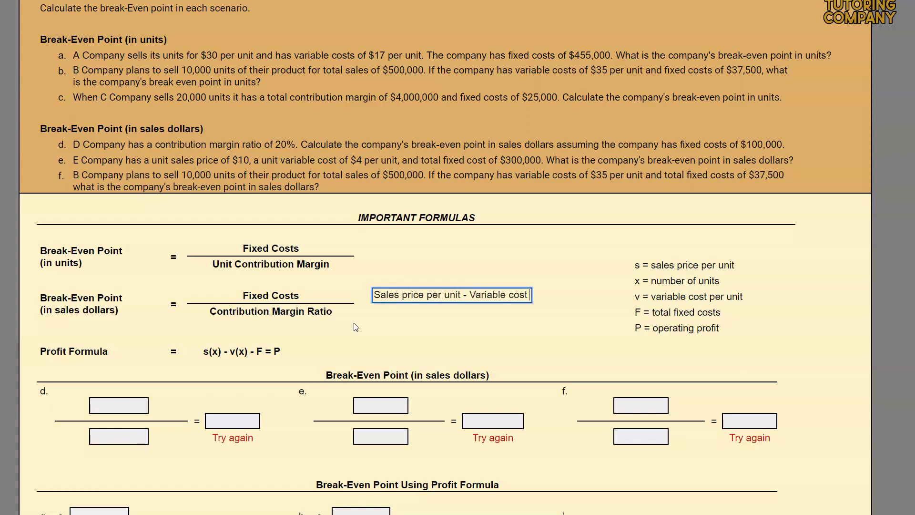
{"action": "type", "text": " per unit"}
{"action": "left_click", "coordinate": [355, 323]}
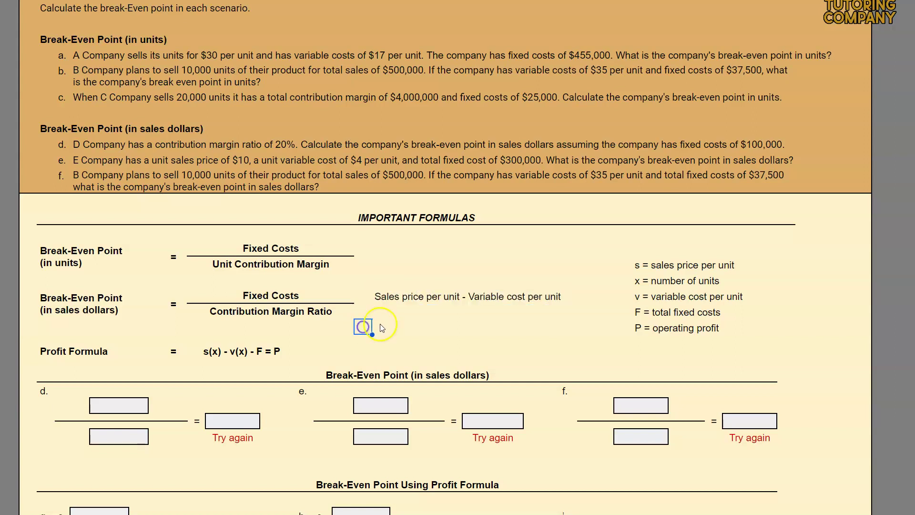
{"action": "left_click", "coordinate": [422, 315]}
{"action": "type", "text": "Sales price "}
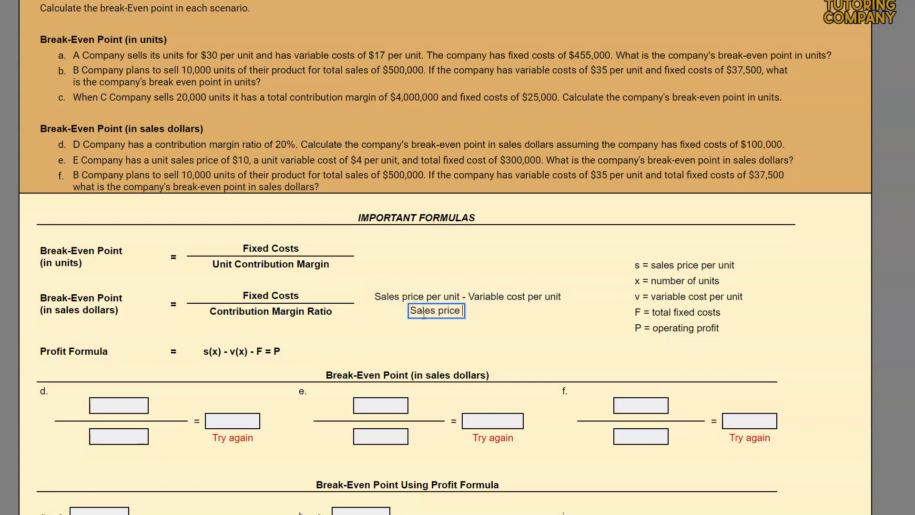
{"action": "type", "text": "per unit"}
{"action": "left_click", "coordinate": [384, 298]}
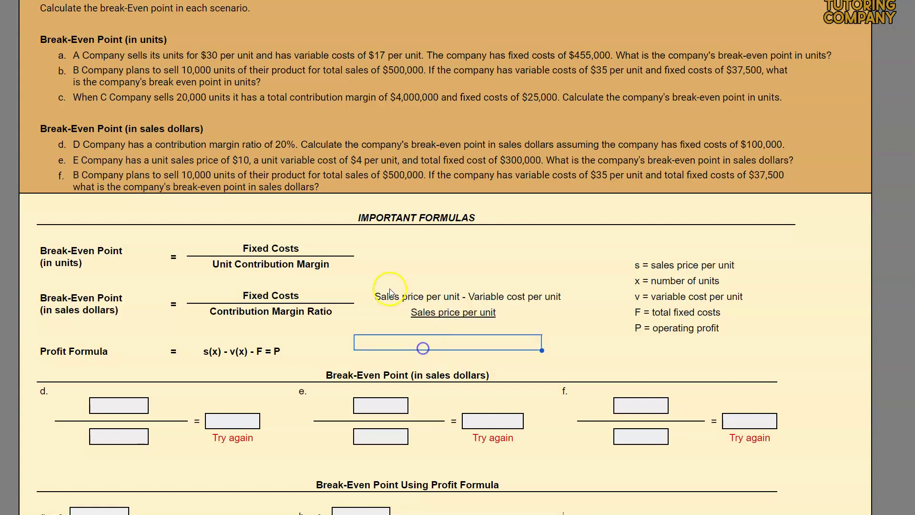
- Underline the numerator text so it reads as a fraction bar
{"action": "left_click", "coordinate": [421, 313]}
{"action": "left_click", "coordinate": [380, 294]}
{"action": "key", "text": "ctrl+u"}
{"action": "left_click", "coordinate": [393, 336]}
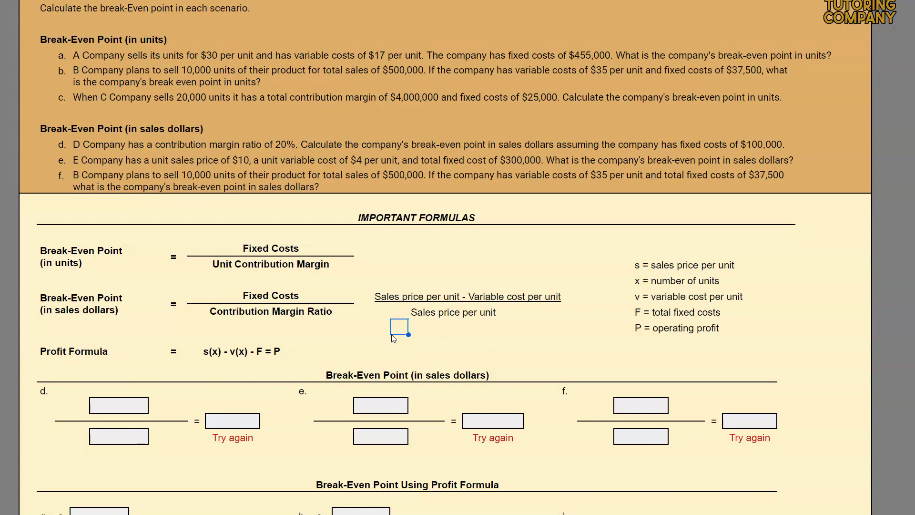
{"action": "left_click", "coordinate": [433, 303]}
{"action": "left_click", "coordinate": [471, 326]}
{"action": "left_click", "coordinate": [93, 135]}
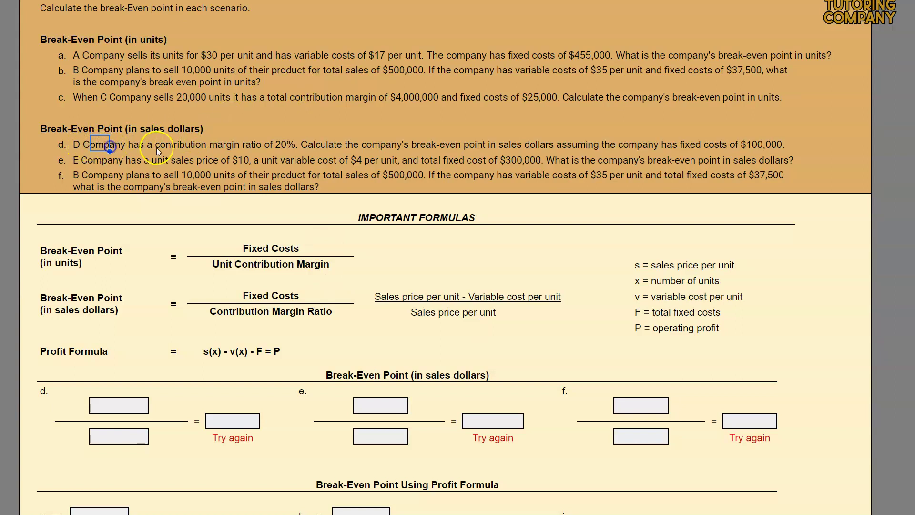
{"action": "left_click", "coordinate": [218, 147]}
{"action": "left_click", "coordinate": [268, 145]}
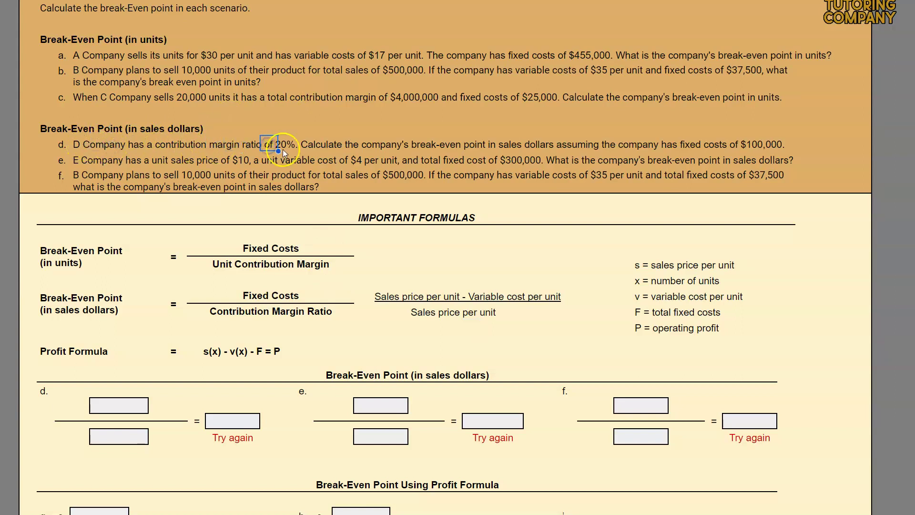
{"action": "left_click", "coordinate": [343, 80]}
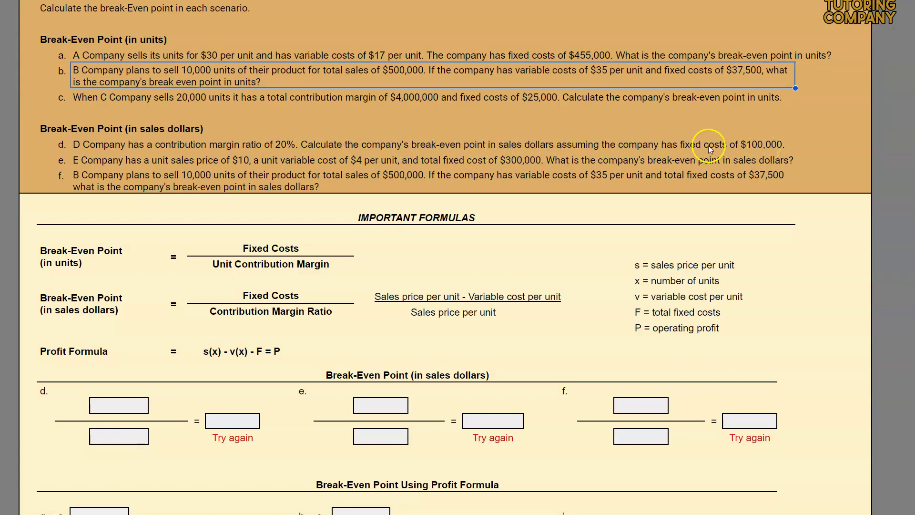
{"action": "left_click", "coordinate": [119, 407]}
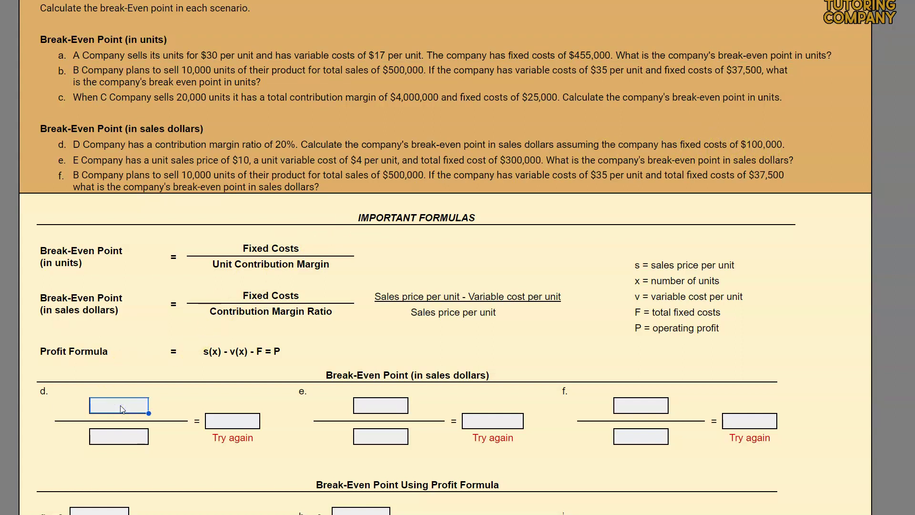
- Fill problem d's numerator with 100,000 and denominator with 0.2
{"action": "type", "text": "100,000"}
{"action": "key", "text": "Return"}
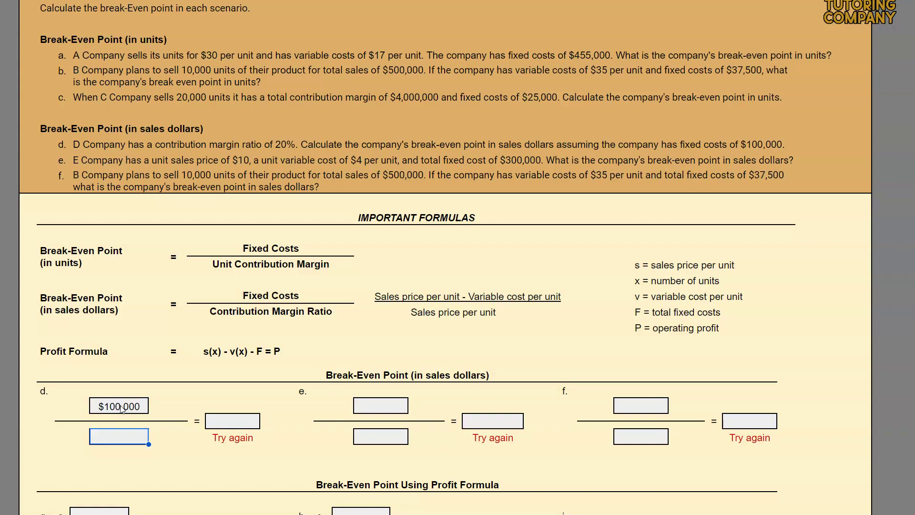
{"action": "type", "text": "0.2"}
{"action": "key", "text": "Return"}
{"action": "left_click_drag", "start_coordinate": [386, 299], "coordinate": [549, 315]}
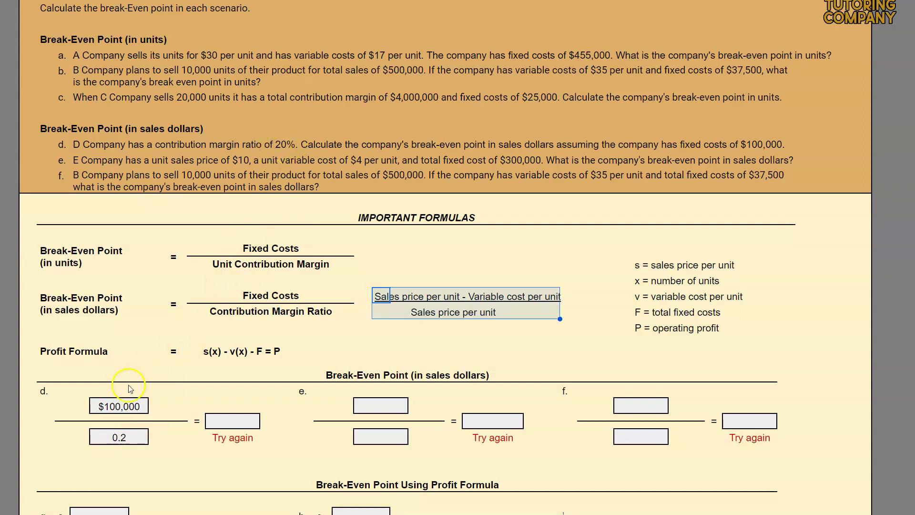
- Enter =100000/.2 in problem d's answer cell, giving $500,000 marked CORRECT
{"action": "left_click", "coordinate": [229, 419]}
{"action": "type", "text": "="}
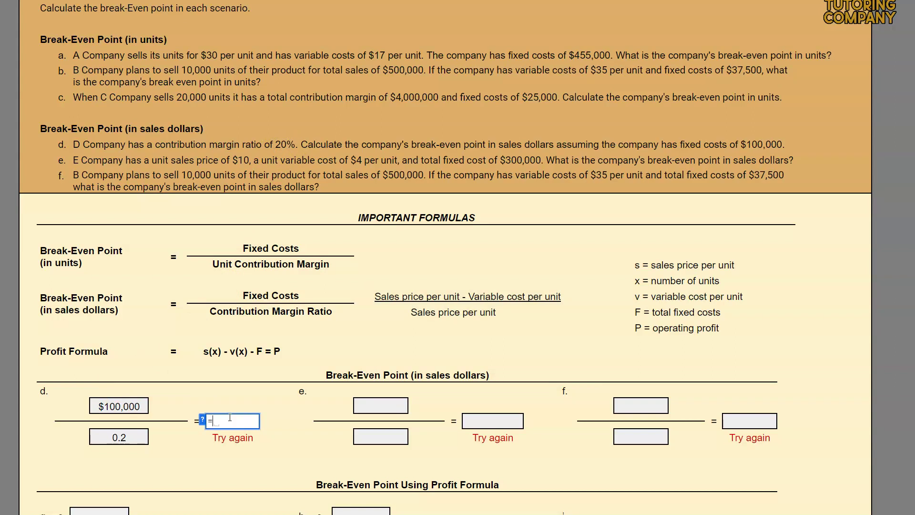
{"action": "type", "text": "100000/.2"}
{"action": "key", "text": "Return"}
{"action": "left_click", "coordinate": [234, 425]}
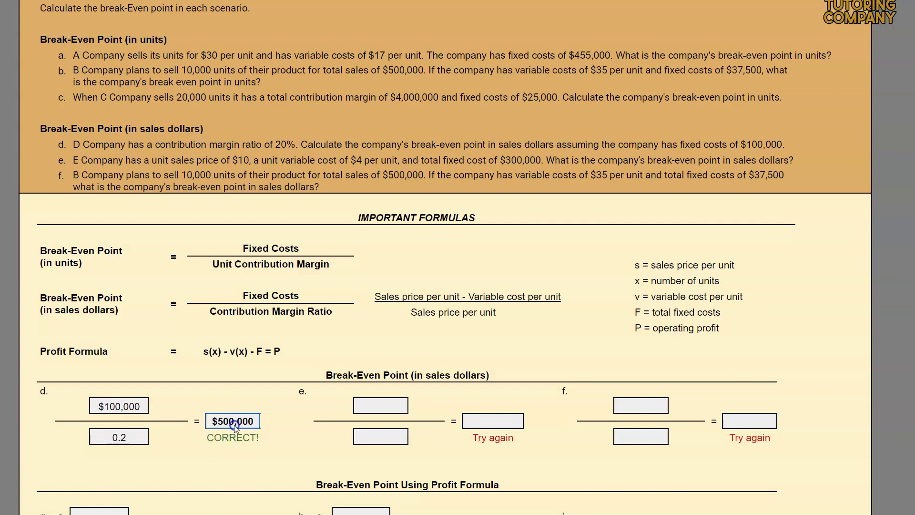